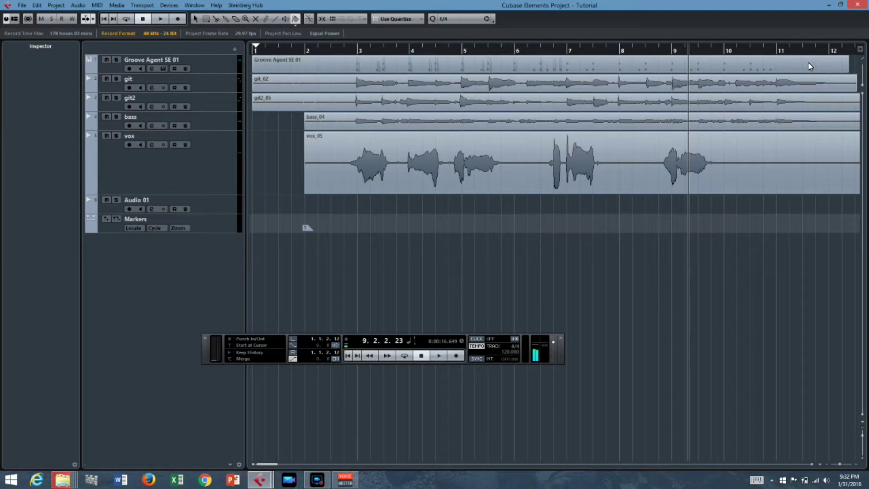
Play the song from the start to listen through it, then rewind
key("KP_Subtract")
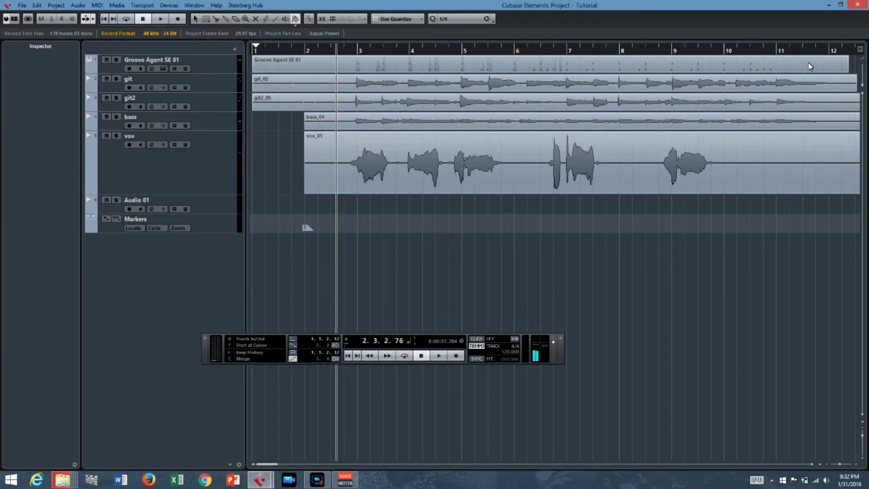
key("space")
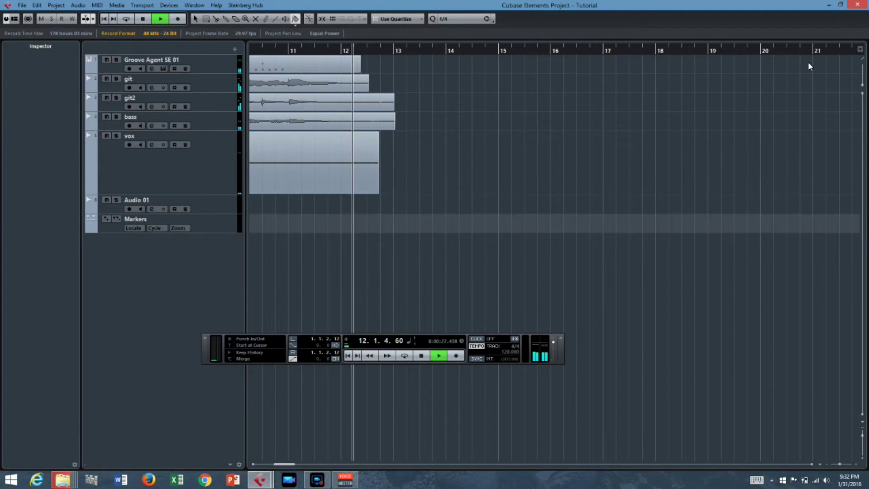
key("space")
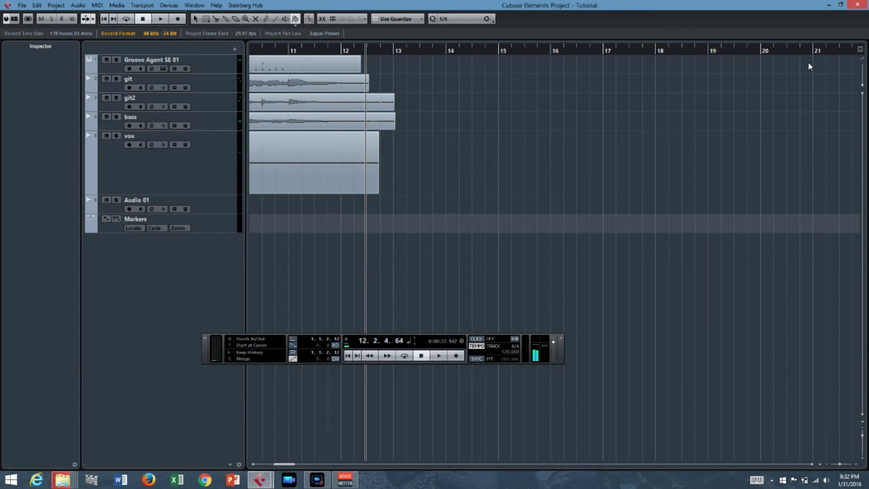
key("KP_Subtract")
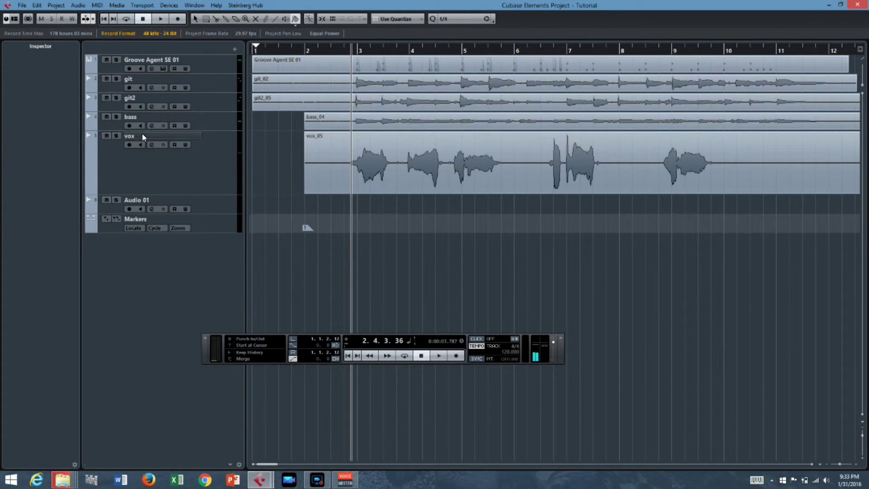
With the Object Selection tool, drag the locators over the vocal phrase to bars 7.3 and 8.4
key("1")
left_click_drag(448, 45, 663, 68)
scroll(670, 138, "up", 5)
scroll(480, 98, "left", 10)
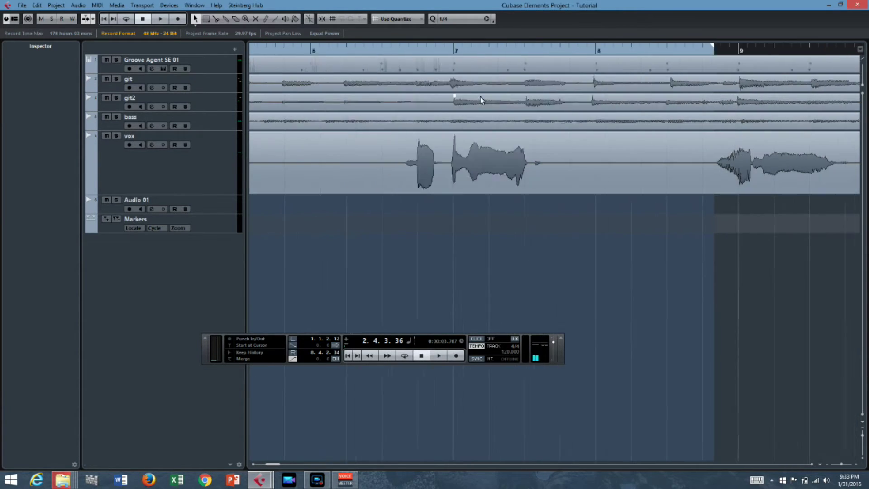
mouse_move(264, 45)
left_mouse_down()
mouse_move(849, 60)
mouse_move(866, 74)
mouse_move(728, 98)
mouse_move(421, 91)
left_mouse_up()
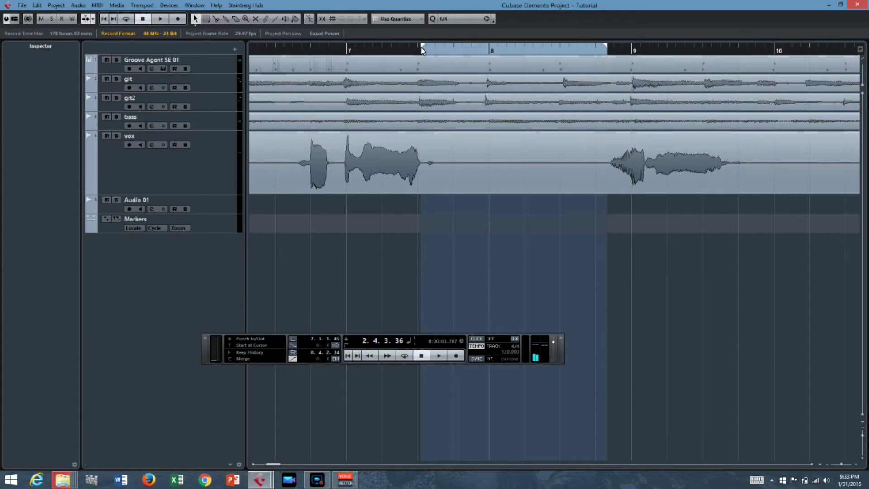
left_click_drag(423, 47, 427, 45)
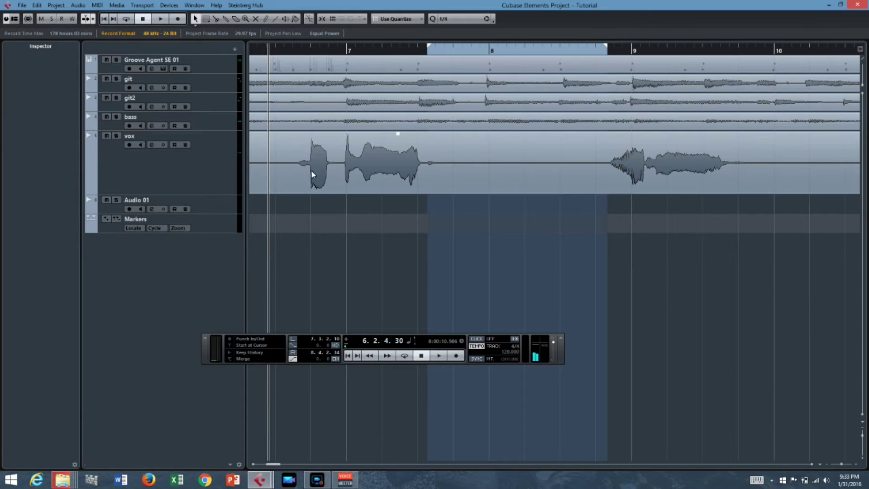
Enable Punch In and Punch Out, then play through the 7.3–8.4 range to test them
left_click(293, 347)
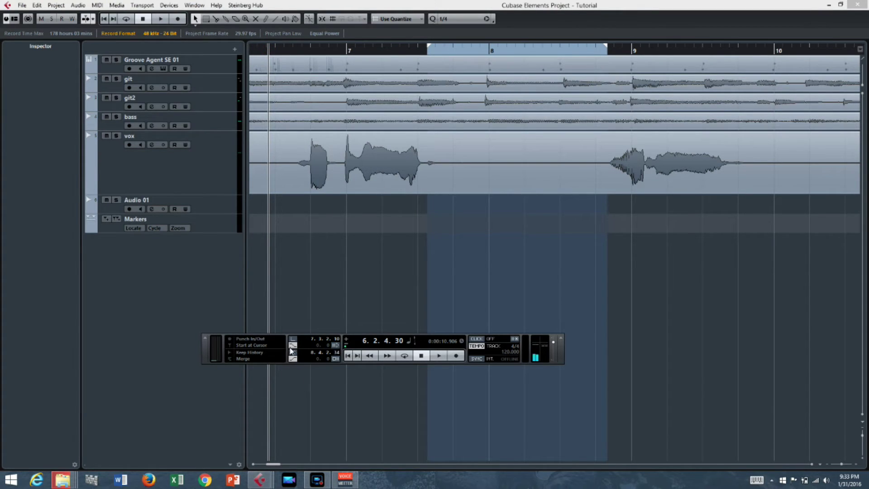
left_click(294, 358)
left_click(294, 345)
key("i")
key("o")
key("i")
key("o")
key("space")
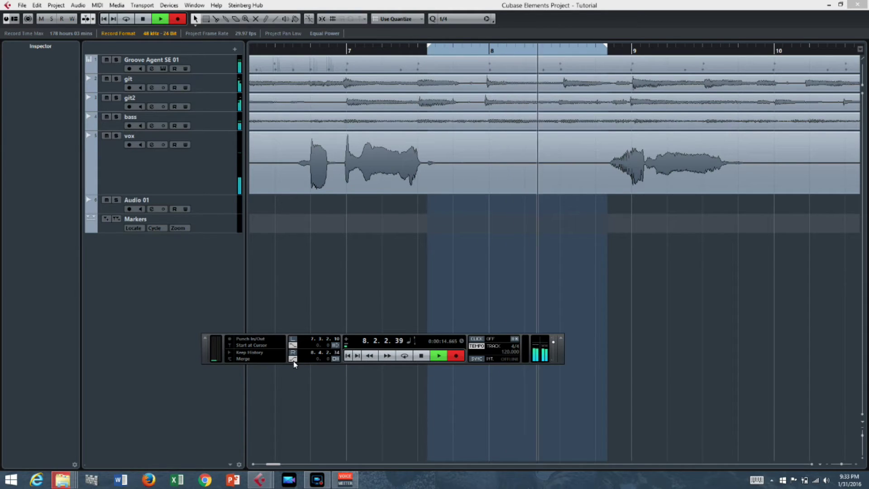
key("space")
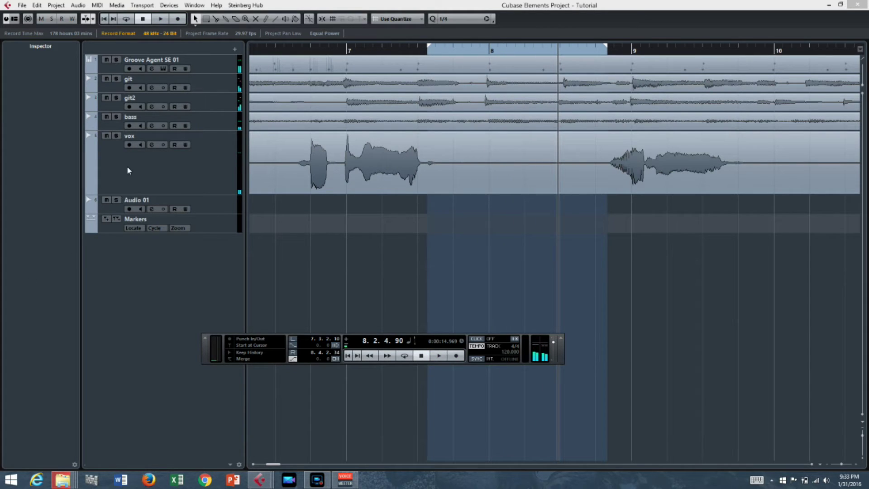
Arm the vox track and play from before the range to punch-record a new take
left_click(127, 145)
key("KP_Subtract")
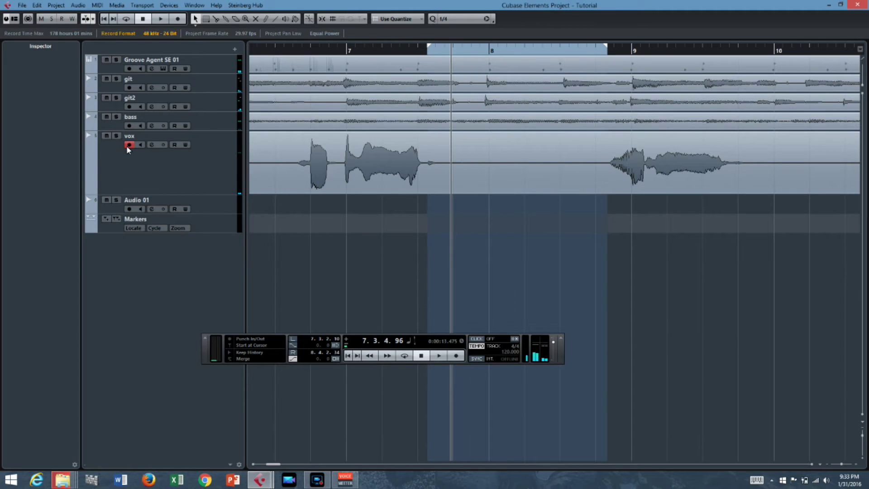
left_click(192, 182)
key("KP_Subtract")
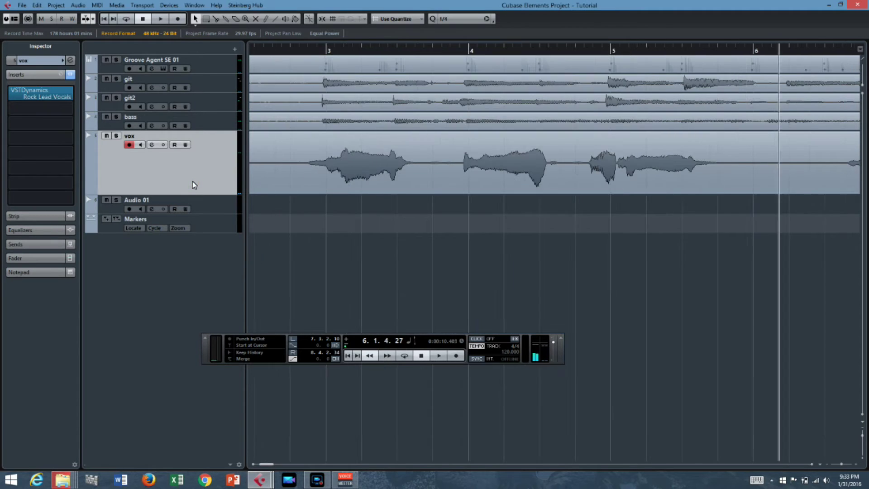
key("space")
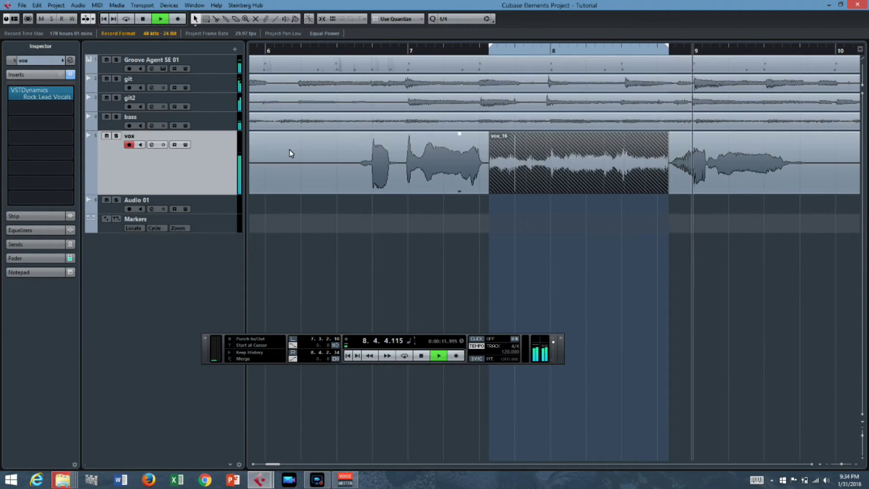
Rewind and play back the new vox_16 take
key("KP_Subtract")
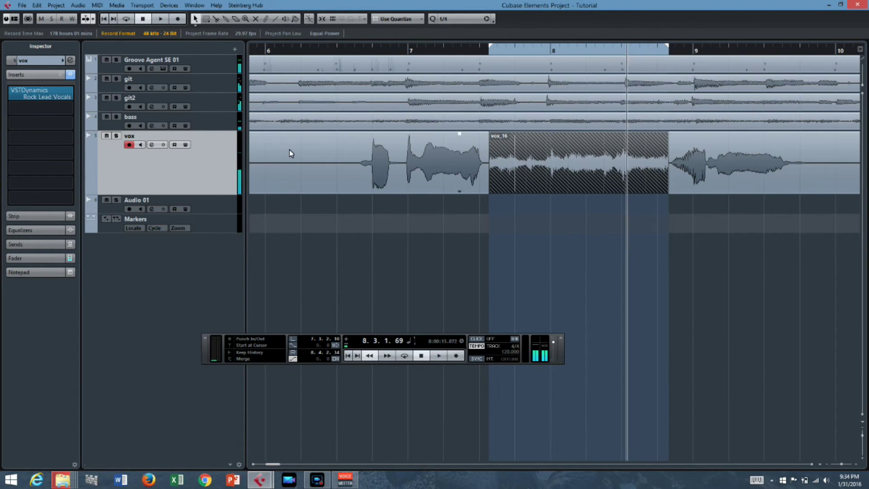
key("KP_Subtract")
key("space")
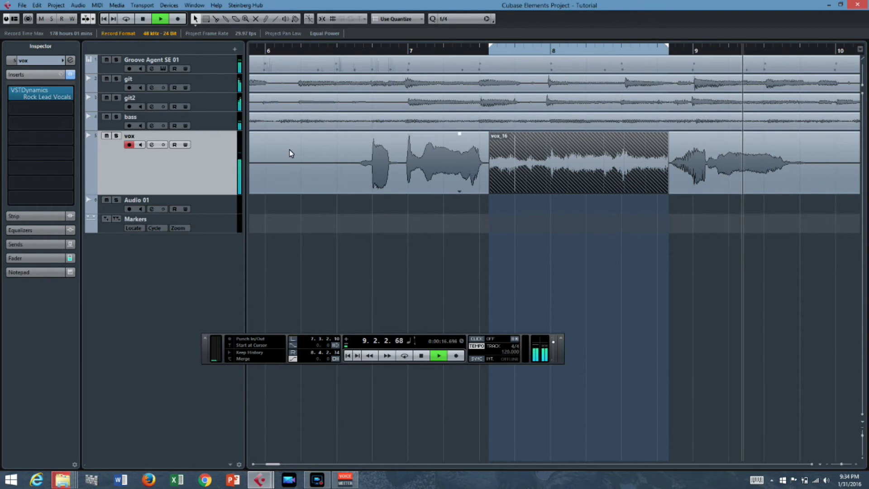
key("space")
key("KP_Subtract")
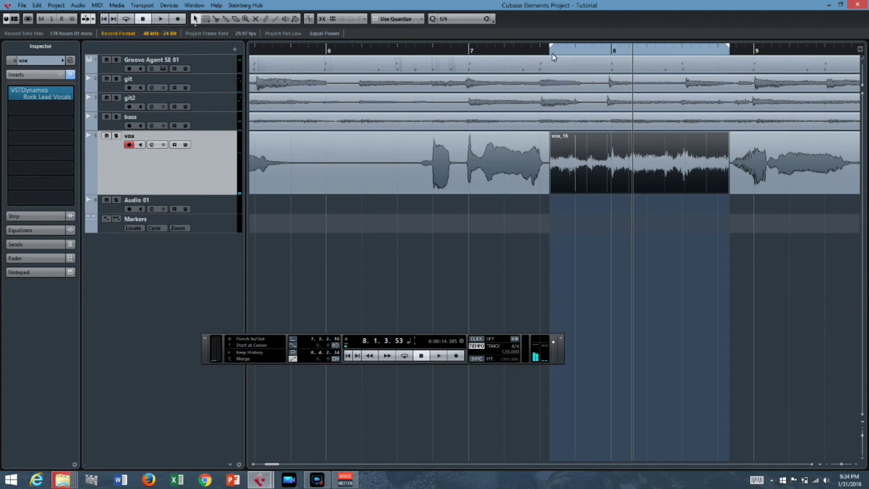
Set the left locator to 6.1.2.52 and the right locator to 10.1.2.1 in the Transport panel
left_click_drag(397, 78, 441, 78)
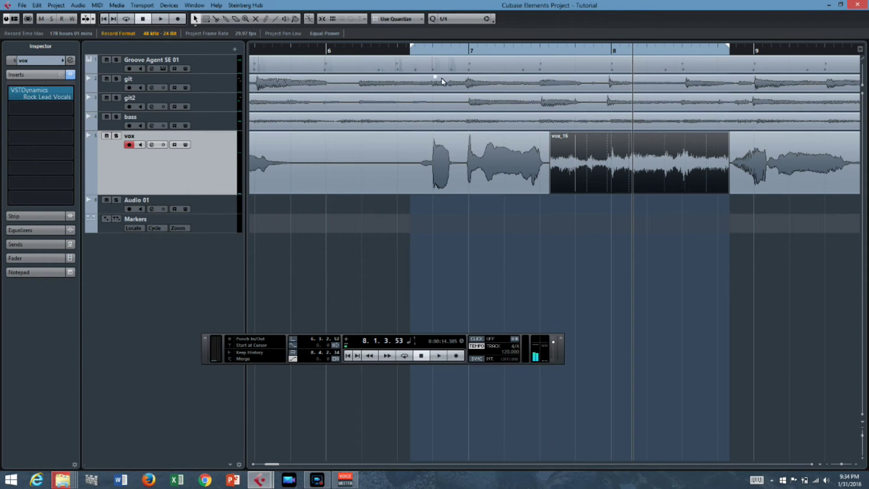
scroll(706, 220, "down", 7)
scroll(485, 273, "up", 5)
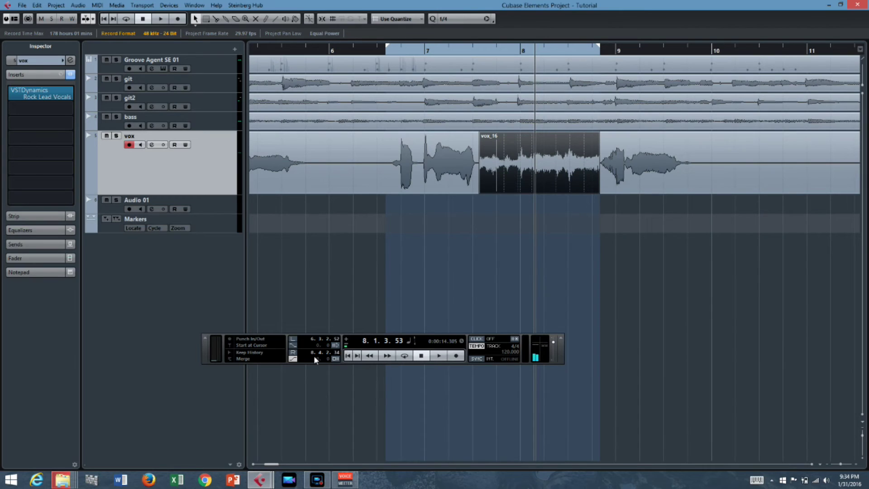
left_click(308, 338)
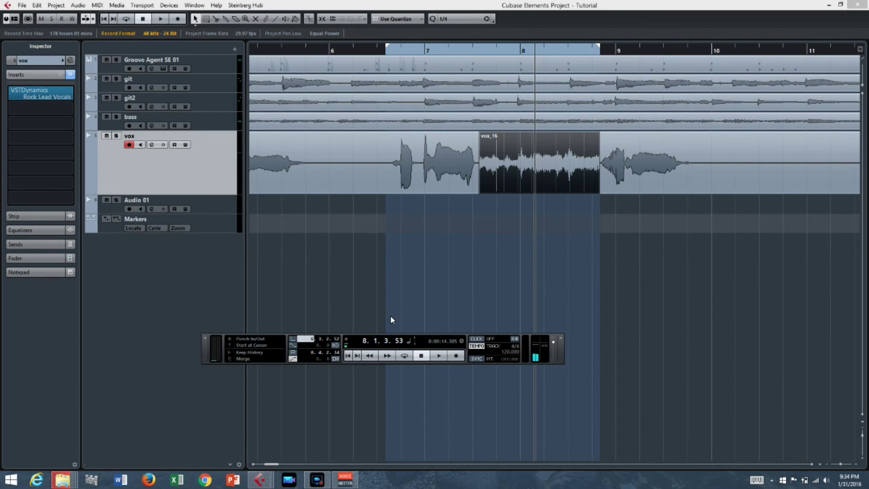
type("6.1")
key("Return")
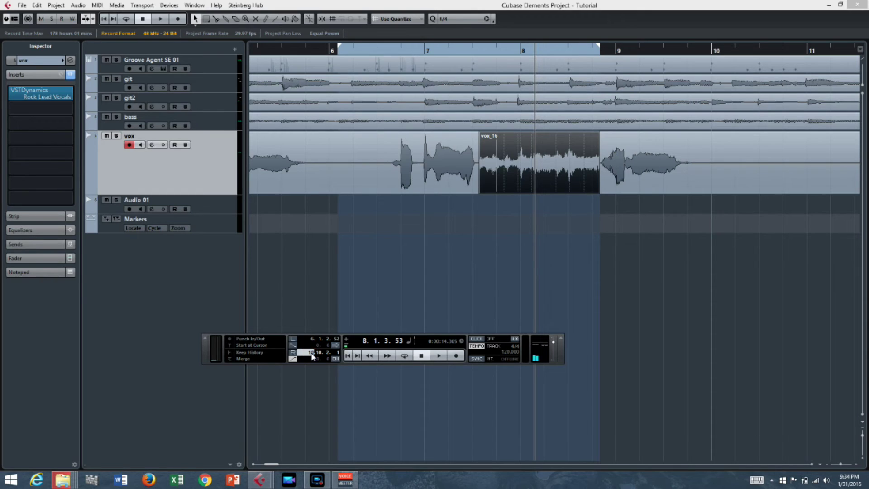
key("Return")
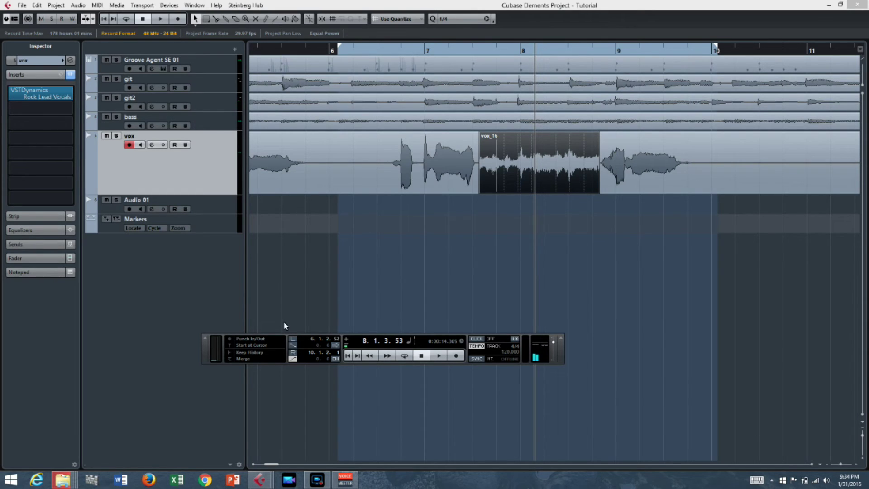
left_click(292, 347)
key("KP_Subtract")
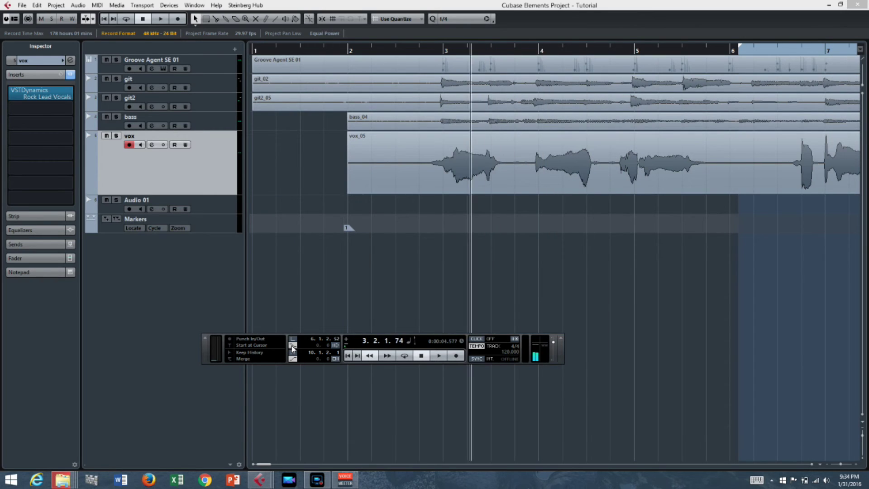
Play through bars 6–10 to punch-record the vox_17 take, then stop and rewind
key("space")
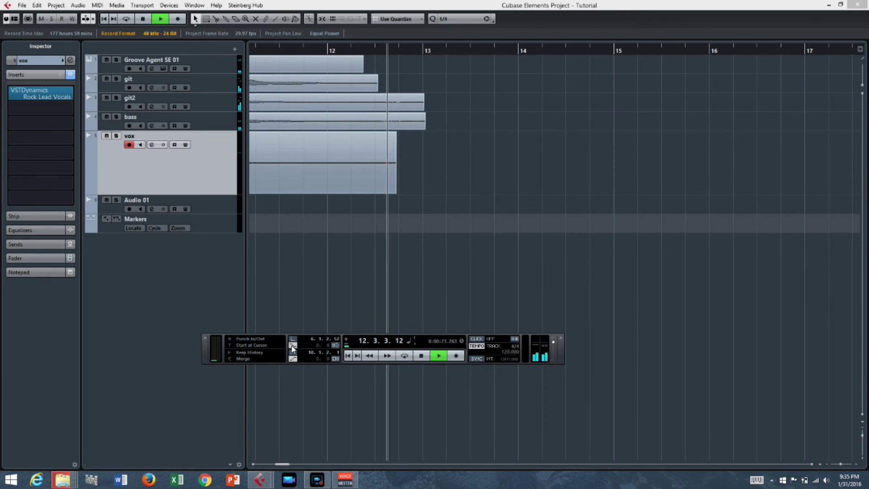
key("space")
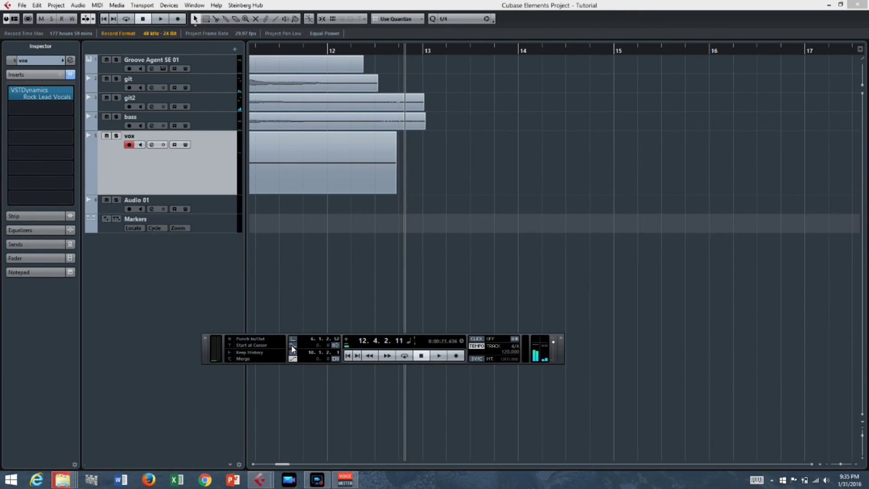
key("KP_Subtract")
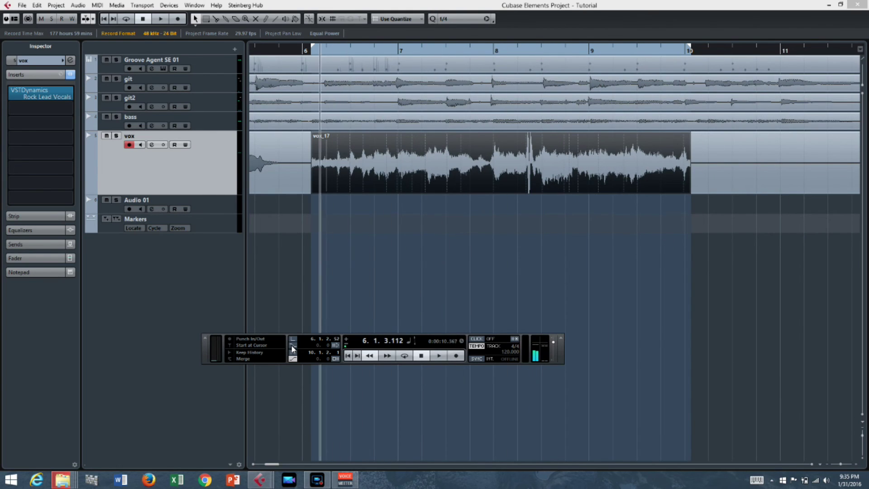
key("space")
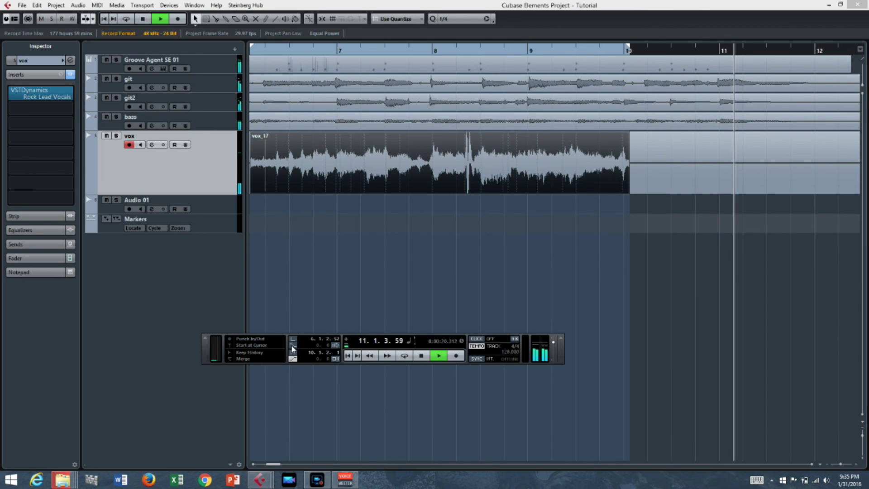
key("space")
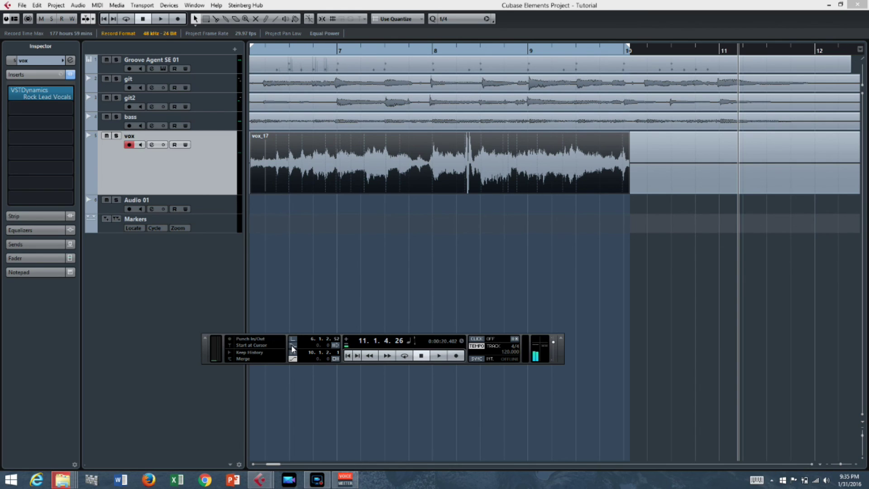
key("KP_Subtract")
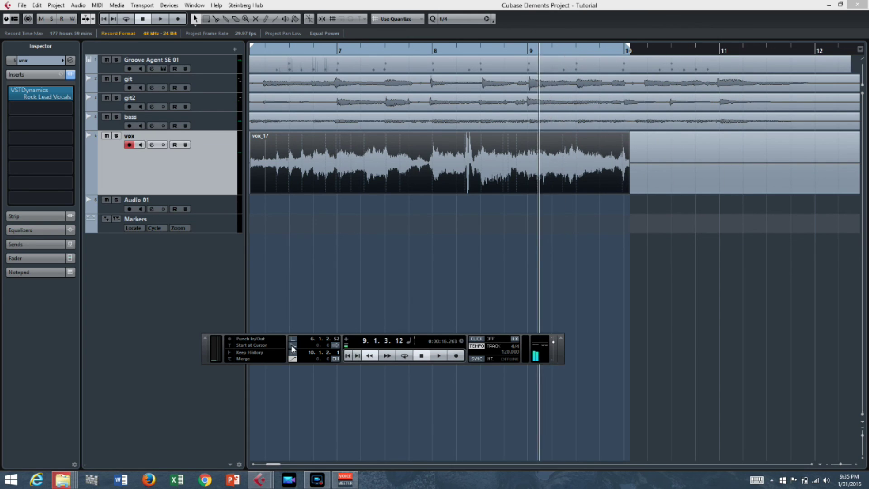